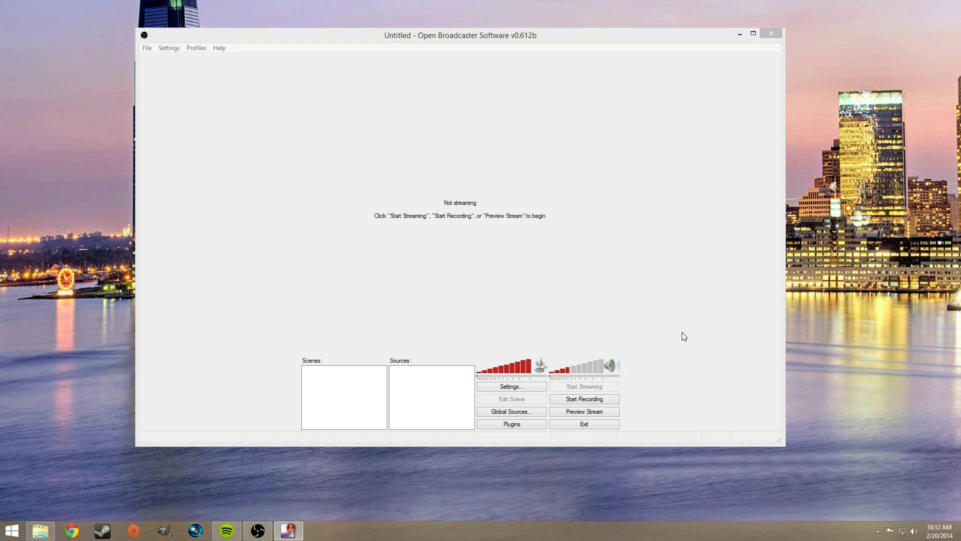
Make the Open Broadcaster Software main window the active window
{"action": "left_click", "coordinate": [376, 48]}
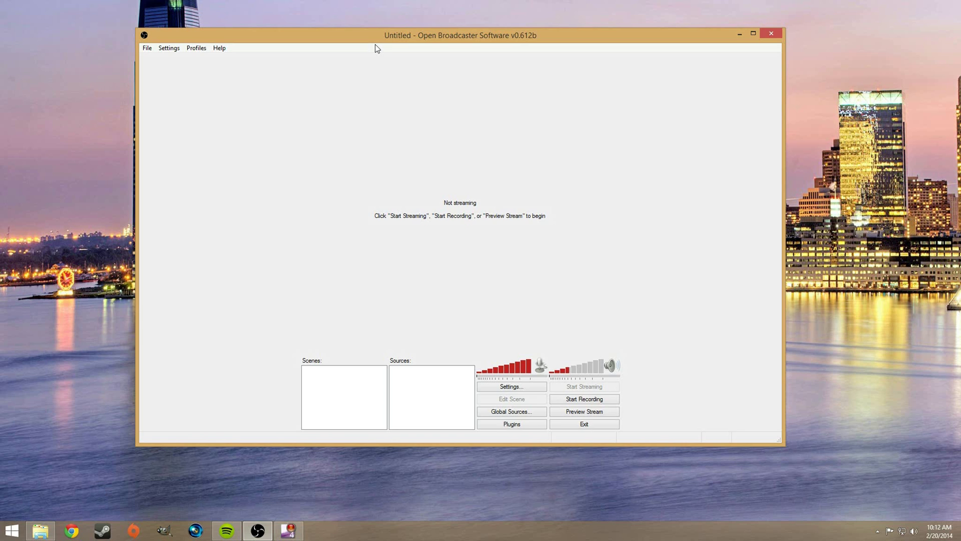
Nudge the OBS window to the right and lower the desktop audio volume
{"action": "left_click_drag", "start_coordinate": [325, 35], "coordinate": [360, 35]}
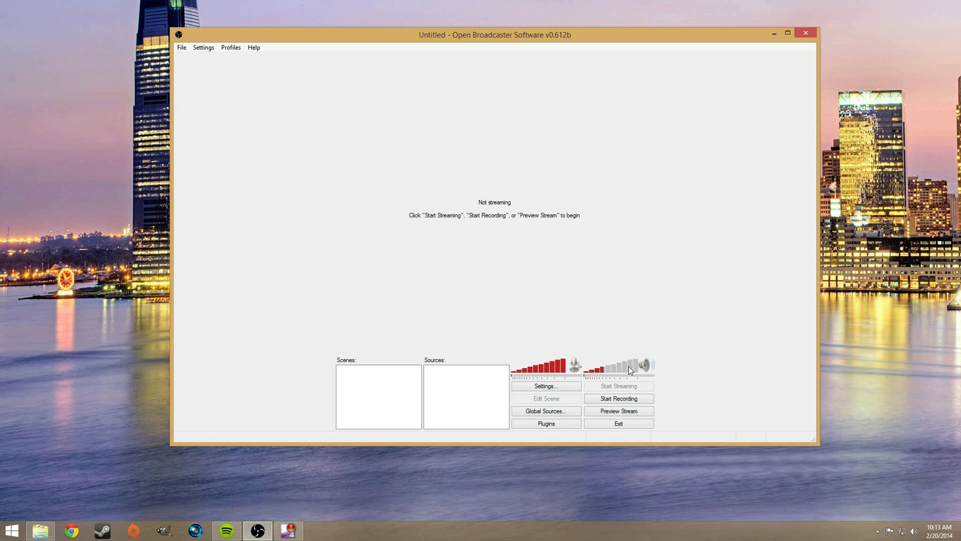
{"action": "left_click_drag", "start_coordinate": [629, 369], "coordinate": [615, 373]}
{"action": "left_click", "coordinate": [612, 370]}
Create a scene named 'Test' and bring up the Add source menu
{"action": "right_click", "coordinate": [385, 367]}
{"action": "left_click", "coordinate": [389, 370]}
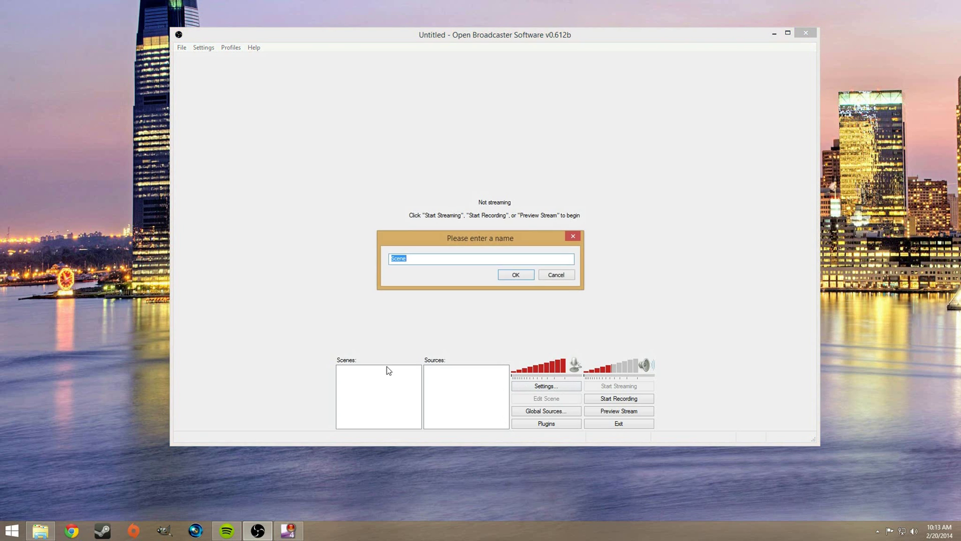
{"action": "type", "text": "Test"}
{"action": "key", "text": "Return"}
{"action": "right_click", "coordinate": [443, 379]}
{"action": "mouse_move", "coordinate": [476, 386]}
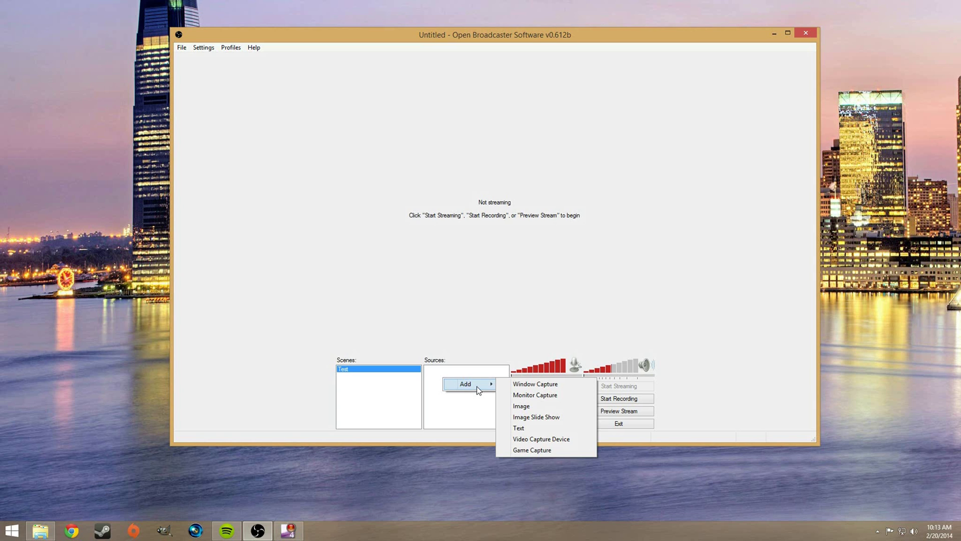
Add a Monitor Capture of monitor 1, capturing the full 1920x1080 screen without a sub-region
{"action": "left_click", "coordinate": [521, 397]}
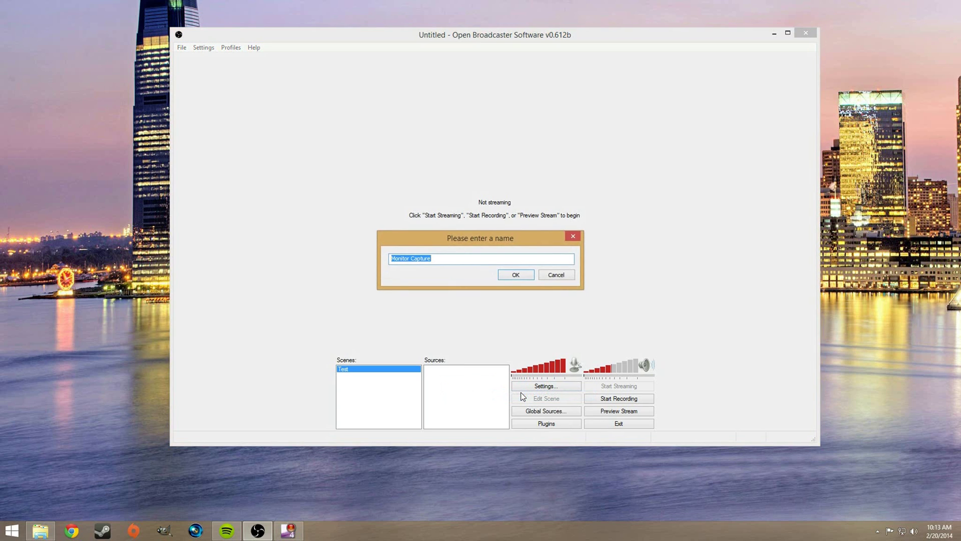
{"action": "key", "text": "Return"}
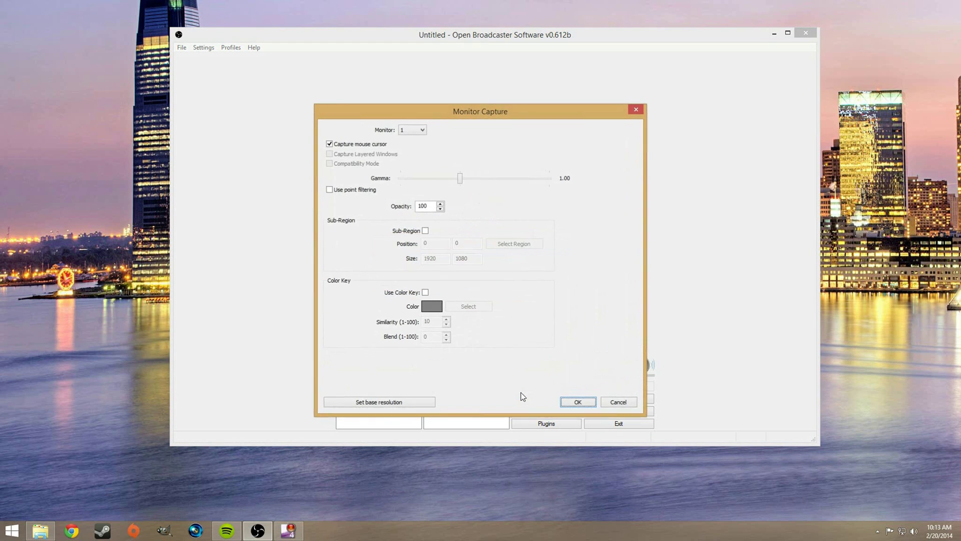
{"action": "left_click", "coordinate": [402, 131]}
{"action": "left_click", "coordinate": [417, 140]}
{"action": "left_click", "coordinate": [425, 231]}
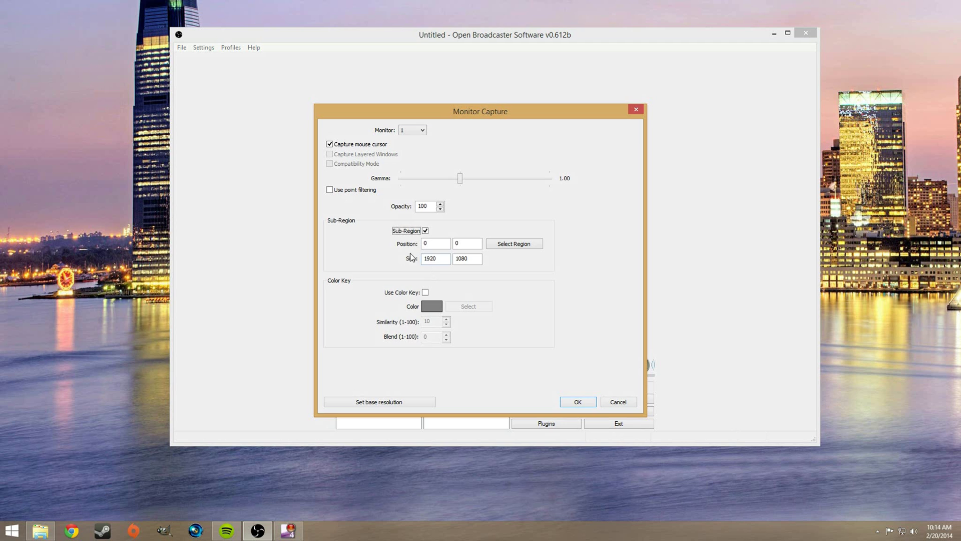
{"action": "left_click", "coordinate": [500, 244]}
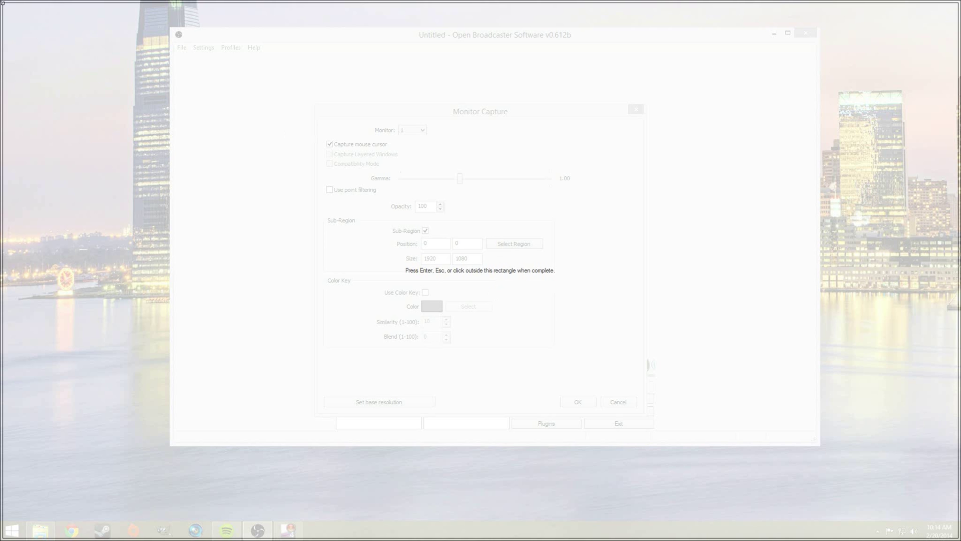
{"action": "left_click_drag", "start_coordinate": [4, 3], "coordinate": [715, 465]}
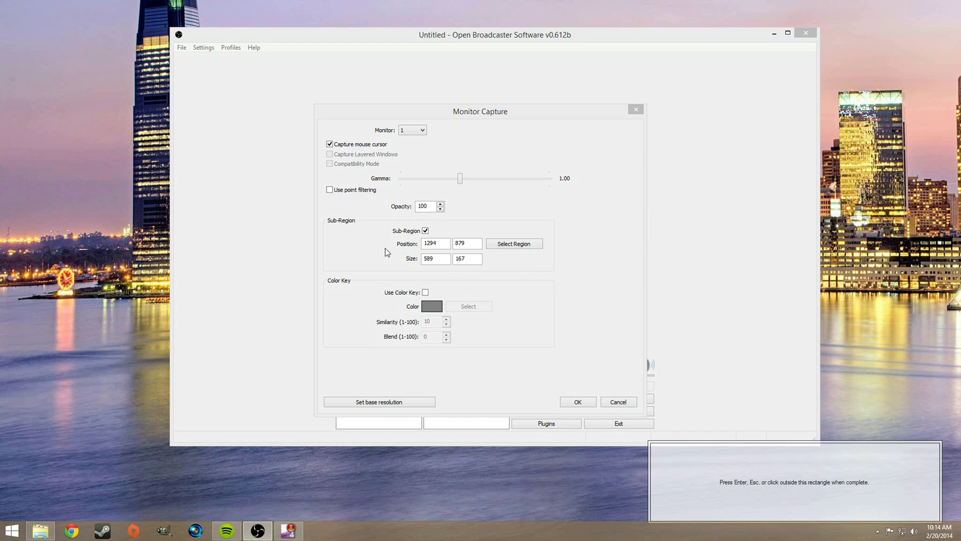
{"action": "left_click", "coordinate": [433, 240]}
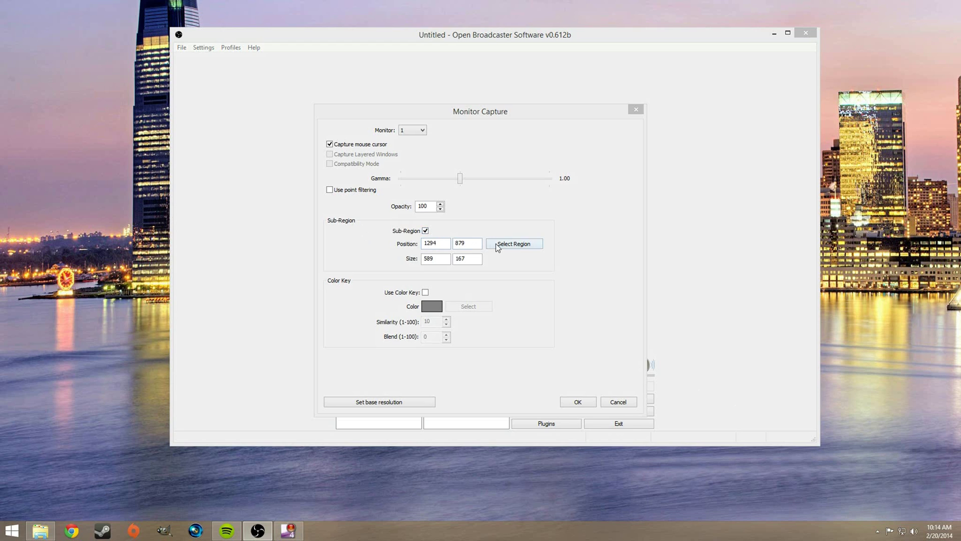
{"action": "left_click", "coordinate": [426, 231]}
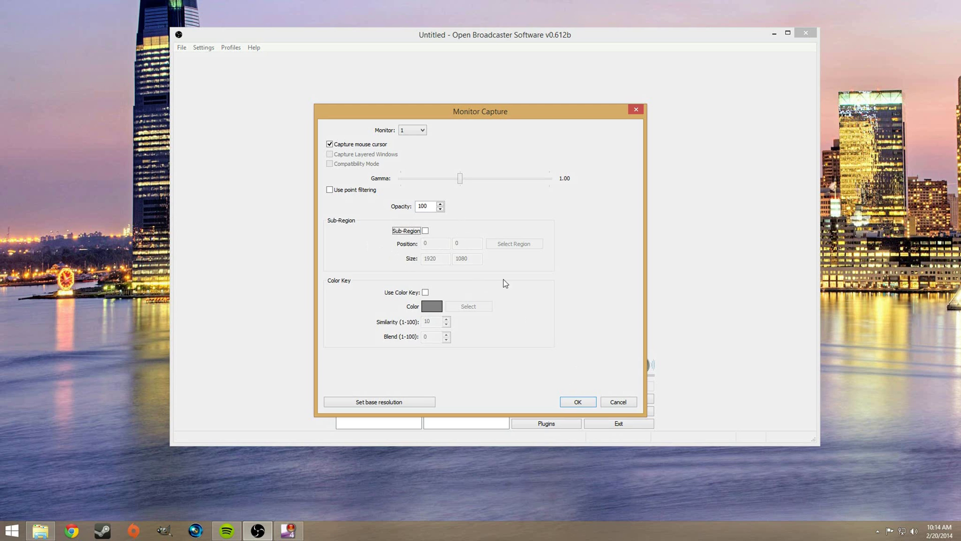
{"action": "left_click", "coordinate": [577, 401]}
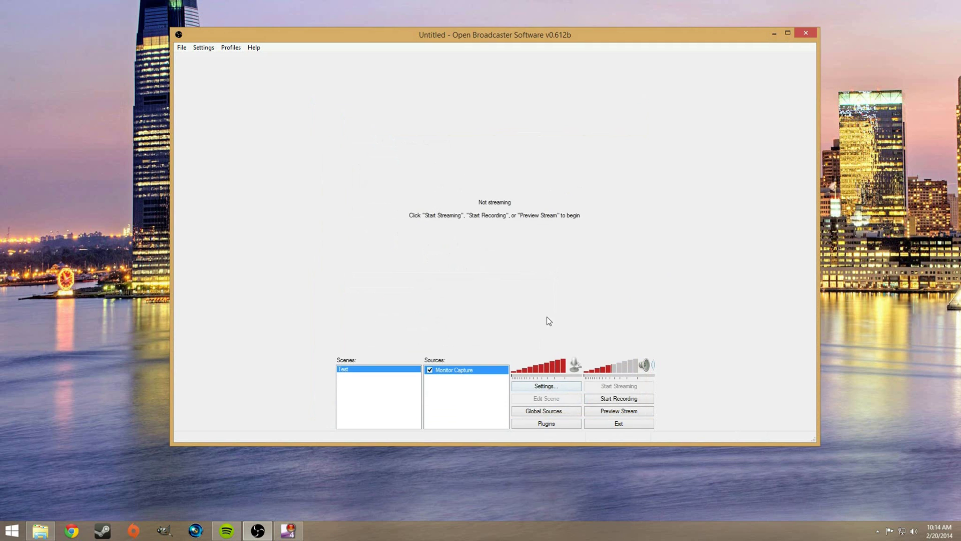
{"action": "left_click", "coordinate": [605, 412]}
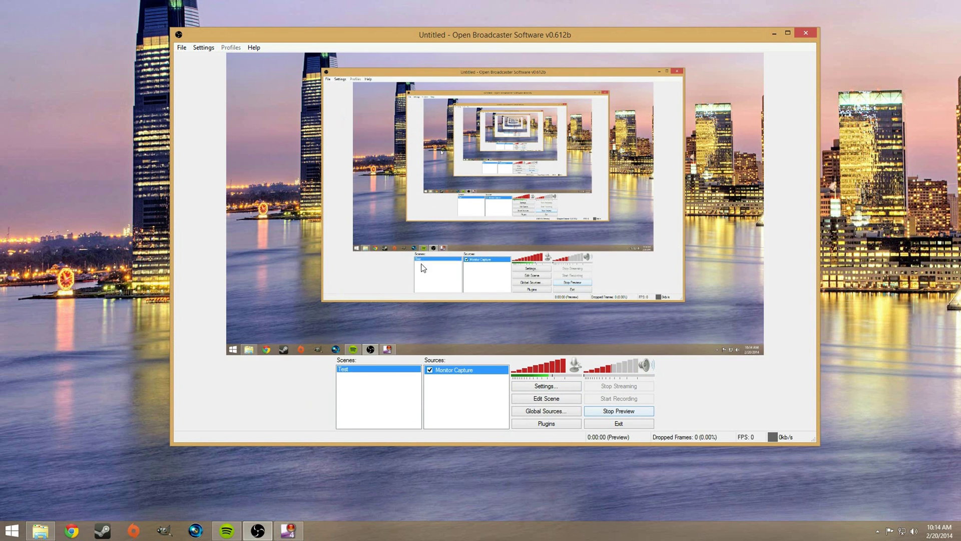
{"action": "left_click", "coordinate": [624, 414]}
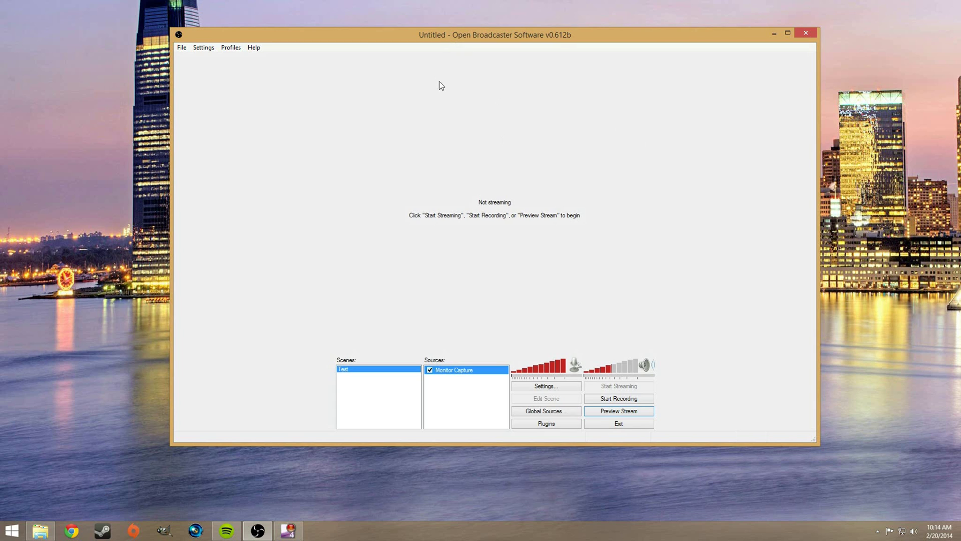
Add a Video Capture Device source named 'Webcam'
{"action": "right_click", "coordinate": [441, 380]}
{"action": "mouse_move", "coordinate": [478, 384]}
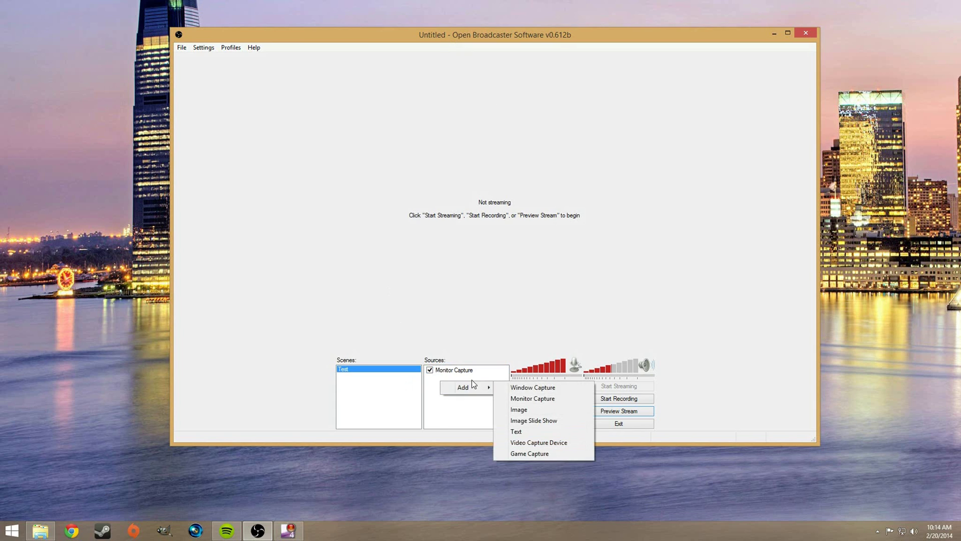
{"action": "left_click", "coordinate": [539, 443]}
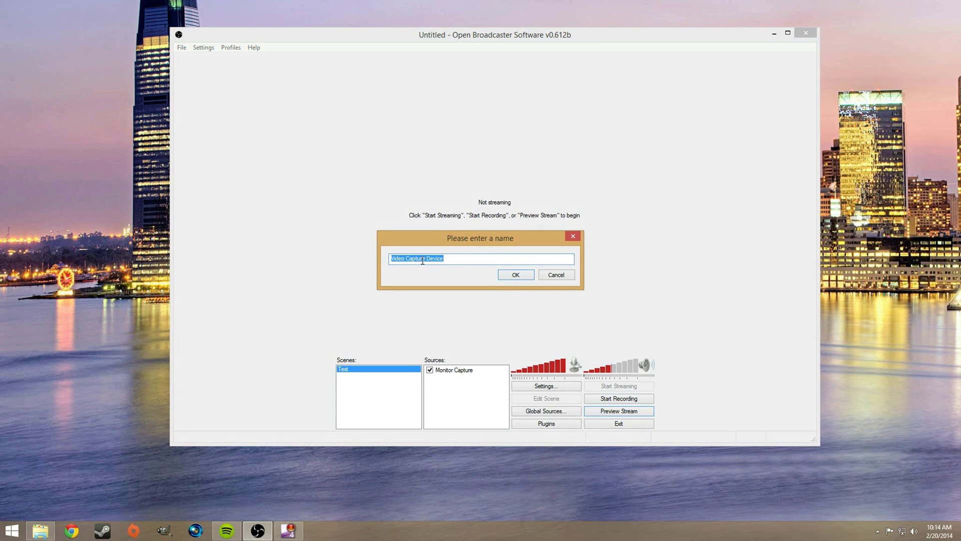
{"action": "type", "text": "Webcam"}
{"action": "key", "text": "Return"}
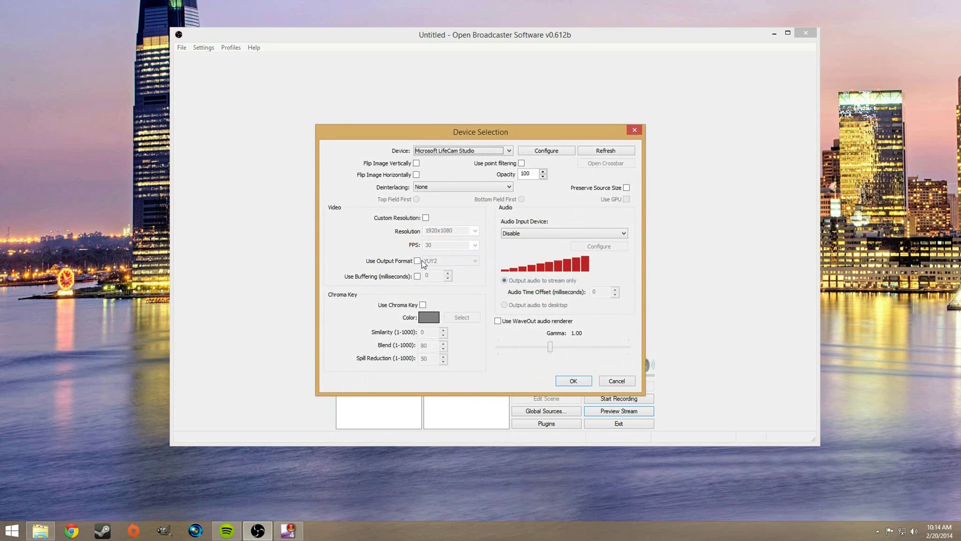
Use the Microsoft LifeCam Studio at a custom 640x480 resolution and confirm
{"action": "left_click", "coordinate": [470, 149]}
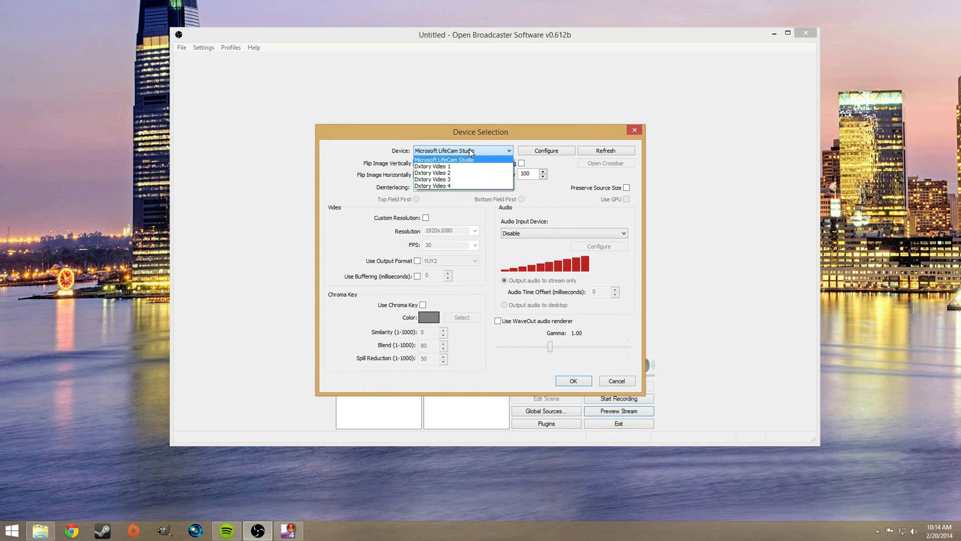
{"action": "left_click", "coordinate": [449, 160]}
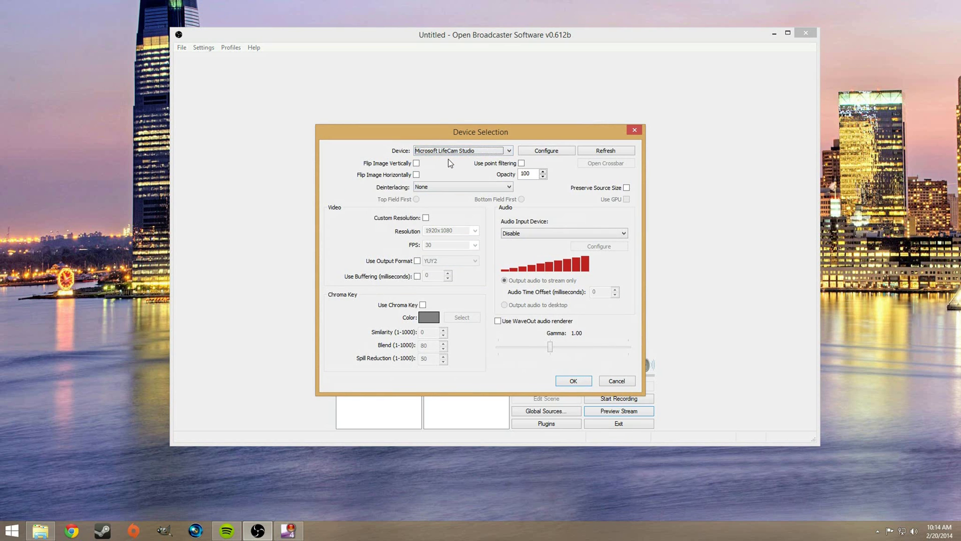
{"action": "left_click", "coordinate": [426, 217]}
{"action": "left_click", "coordinate": [475, 230]}
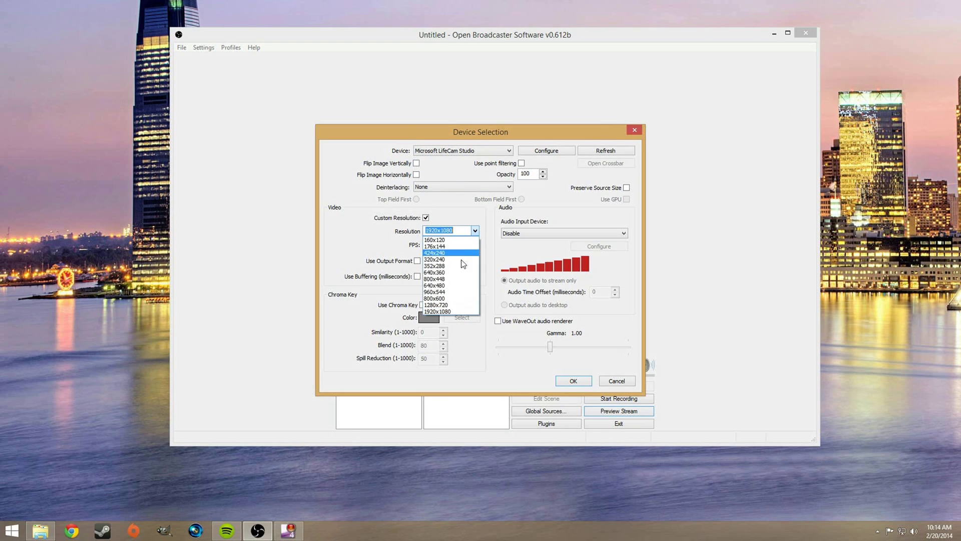
{"action": "left_click", "coordinate": [456, 285]}
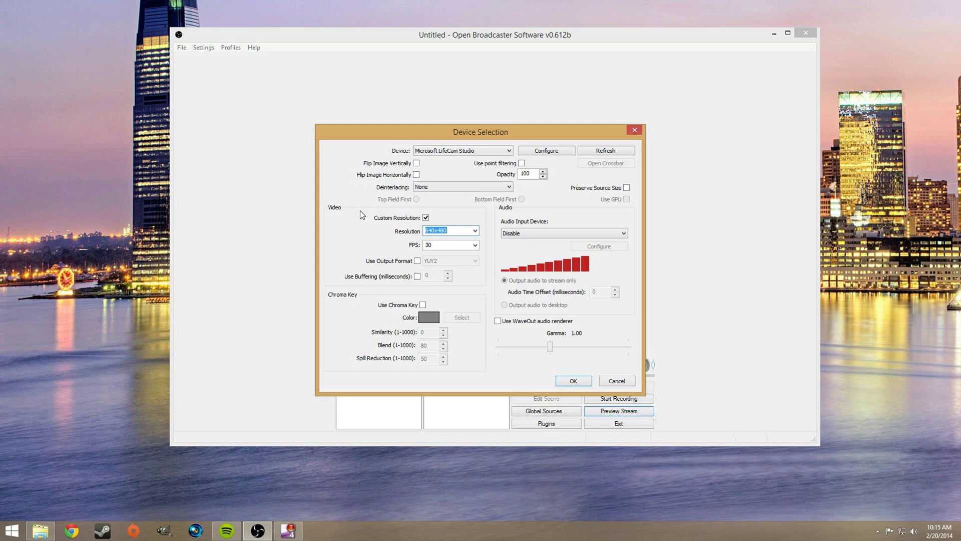
{"action": "left_click_drag", "start_coordinate": [461, 131], "coordinate": [465, 129]}
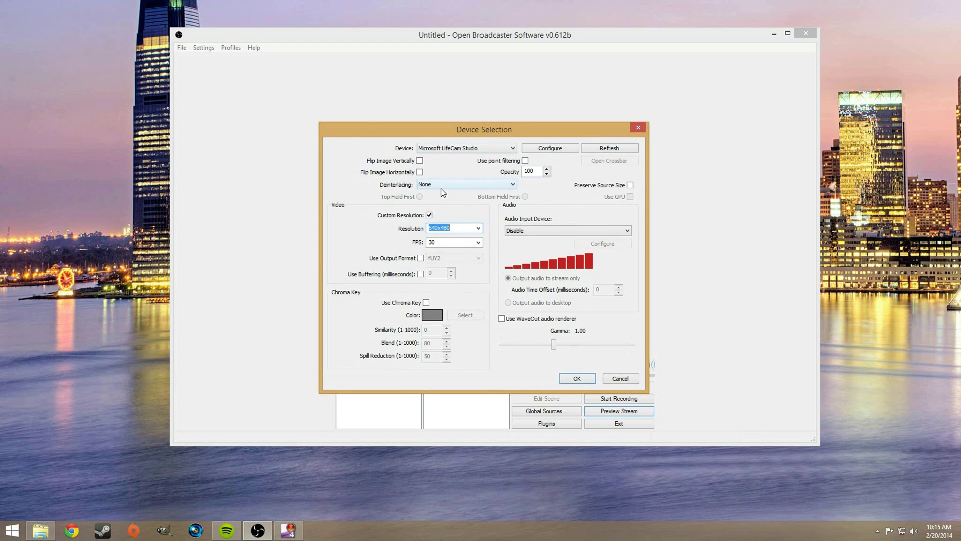
{"action": "left_click", "coordinate": [579, 377]}
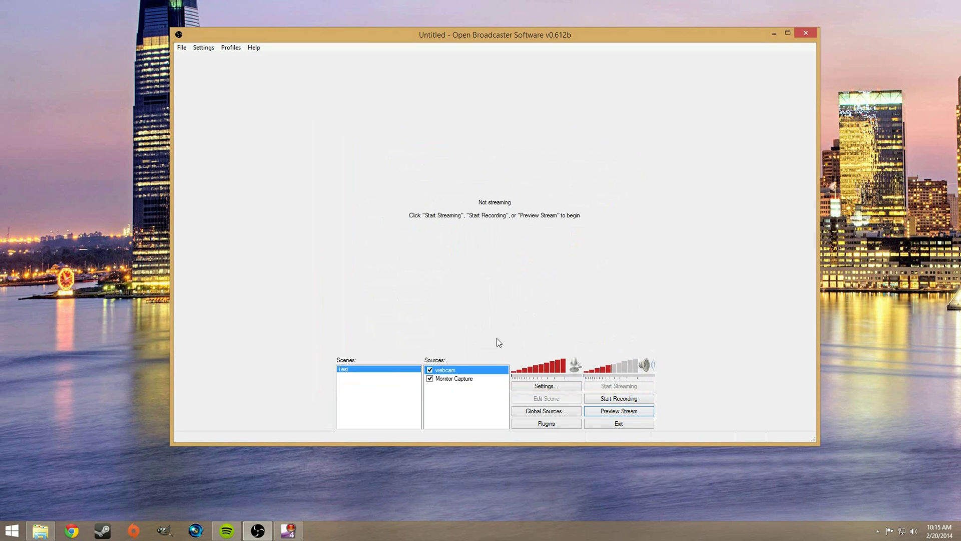
Preview the scene with Monitor Capture hidden, moving and shrinking the webcam into the lower-right corner
{"action": "left_click", "coordinate": [608, 410]}
{"action": "left_click", "coordinate": [430, 378]}
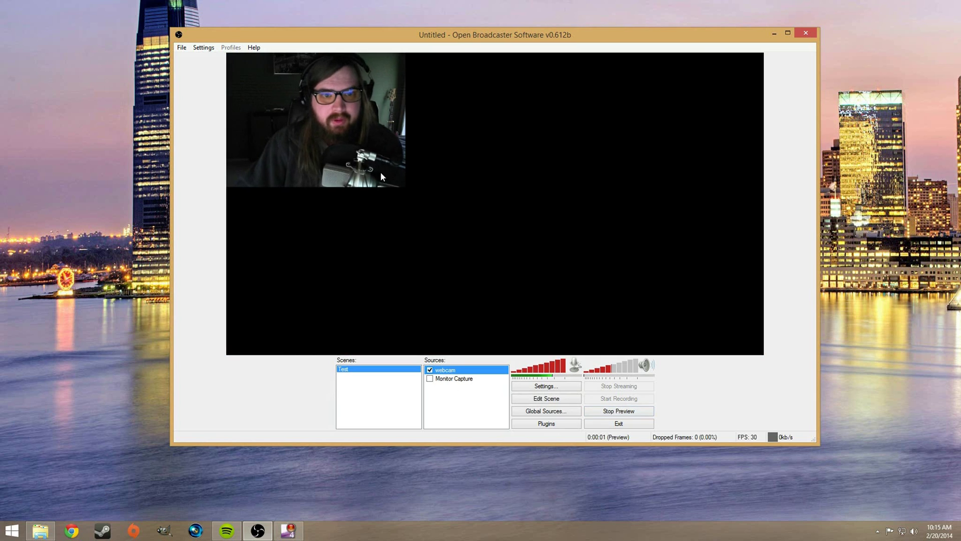
{"action": "left_click", "coordinate": [551, 399]}
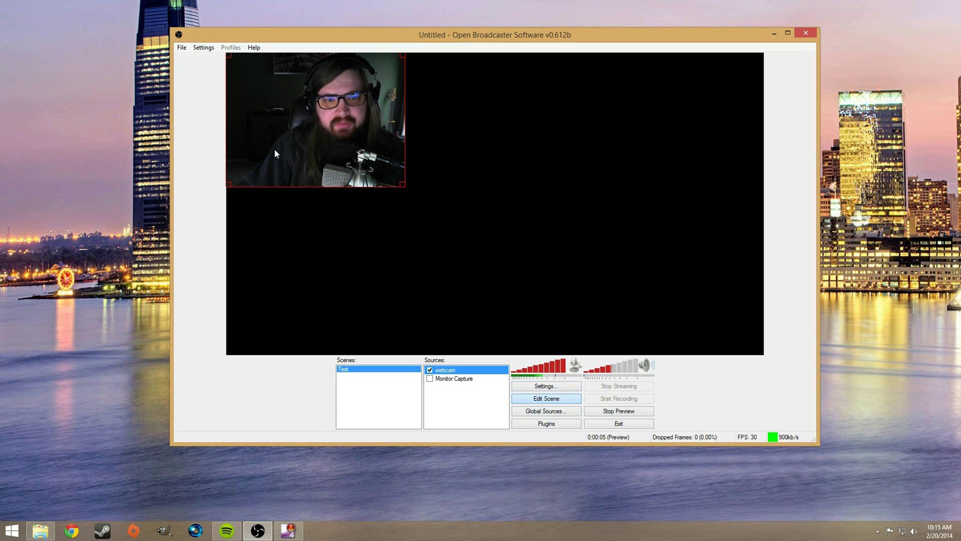
{"action": "left_click_drag", "start_coordinate": [322, 137], "coordinate": [633, 287]}
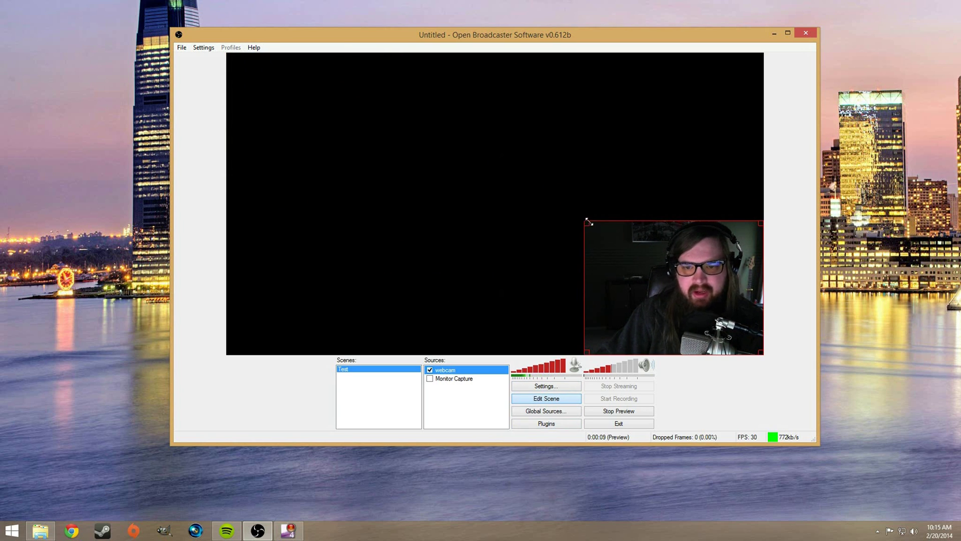
{"action": "left_click_drag", "start_coordinate": [585, 222], "coordinate": [686, 300]}
Leave Monitor Capture disabled so only the webcam shows, and stop the preview
{"action": "left_click", "coordinate": [429, 379]}
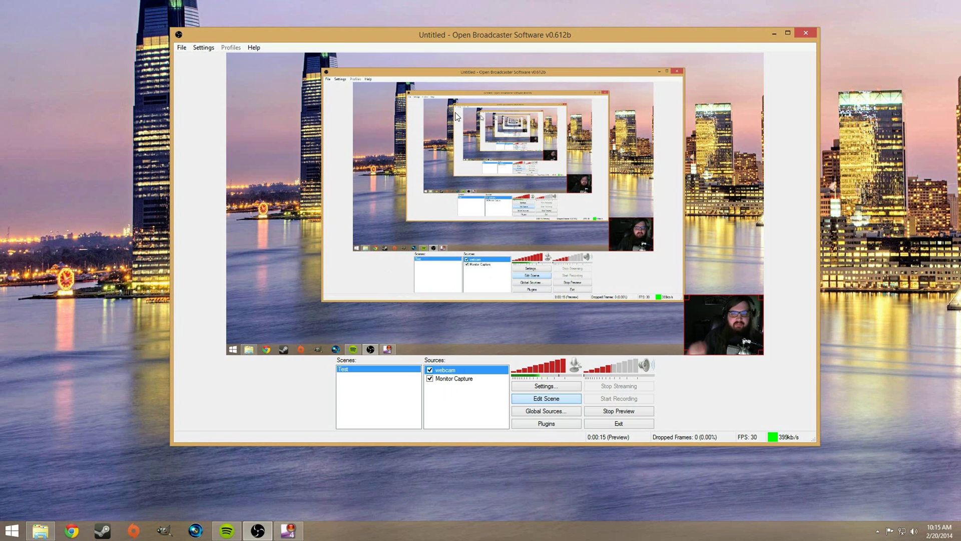
{"action": "left_click", "coordinate": [429, 378]}
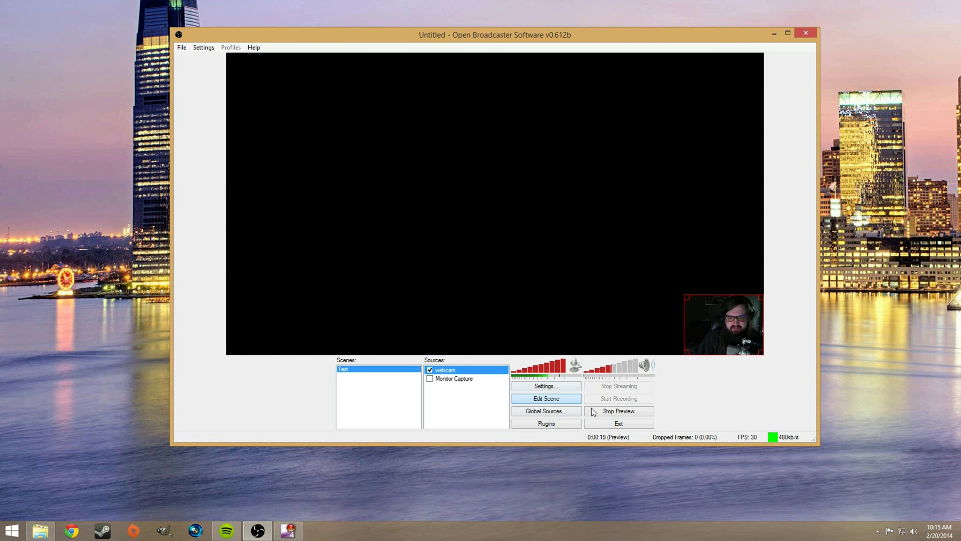
{"action": "left_click", "coordinate": [615, 411]}
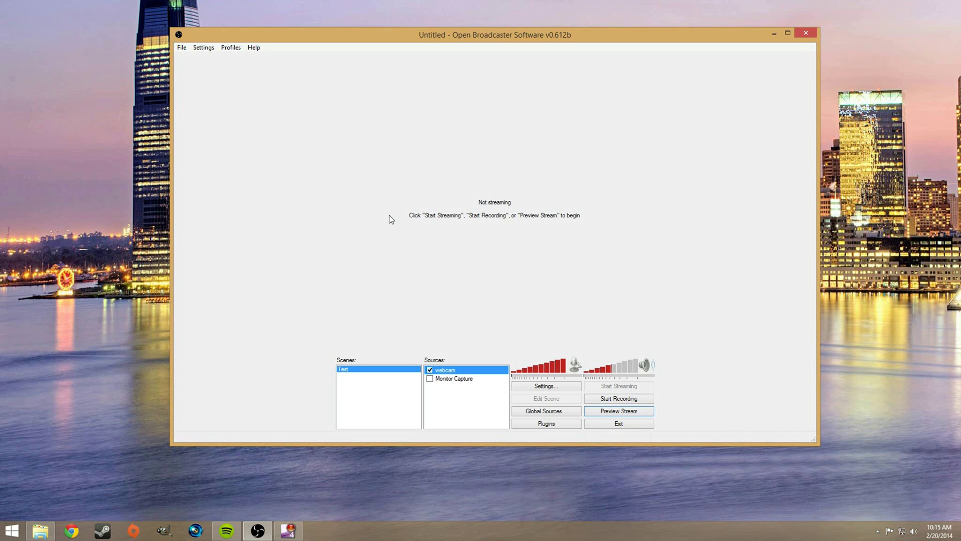
Review Encoding settings, keeping max bitrate 1000 and audio bitrate 256, then view Broadcast Settings
{"action": "left_click", "coordinate": [541, 386]}
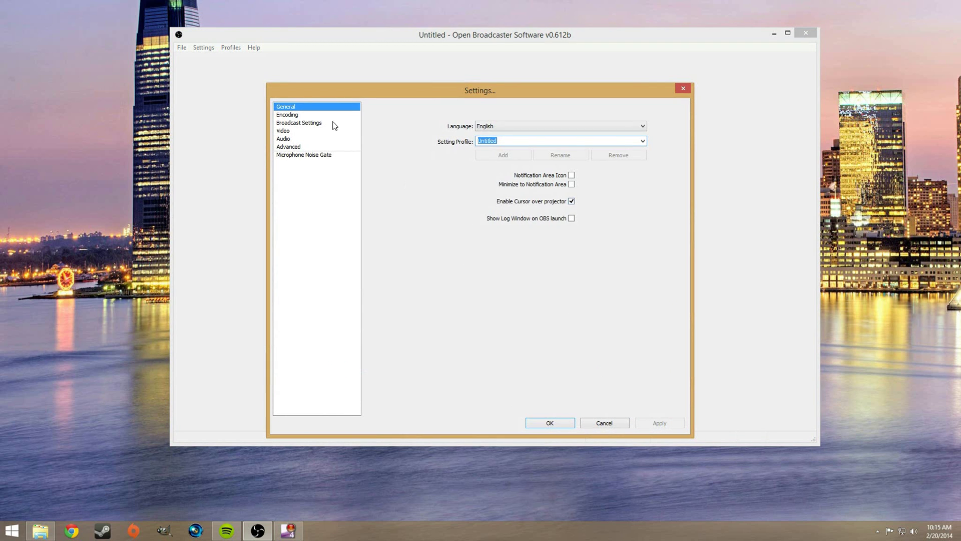
{"action": "left_click", "coordinate": [315, 116]}
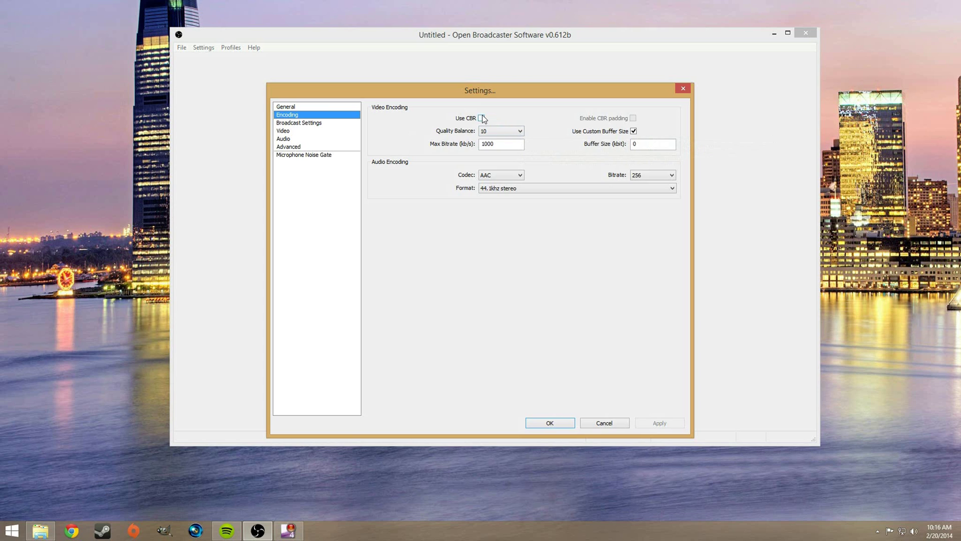
{"action": "left_click_drag", "start_coordinate": [503, 148], "coordinate": [485, 149]}
{"action": "double_click", "coordinate": [638, 144]}
{"action": "left_click", "coordinate": [667, 175]}
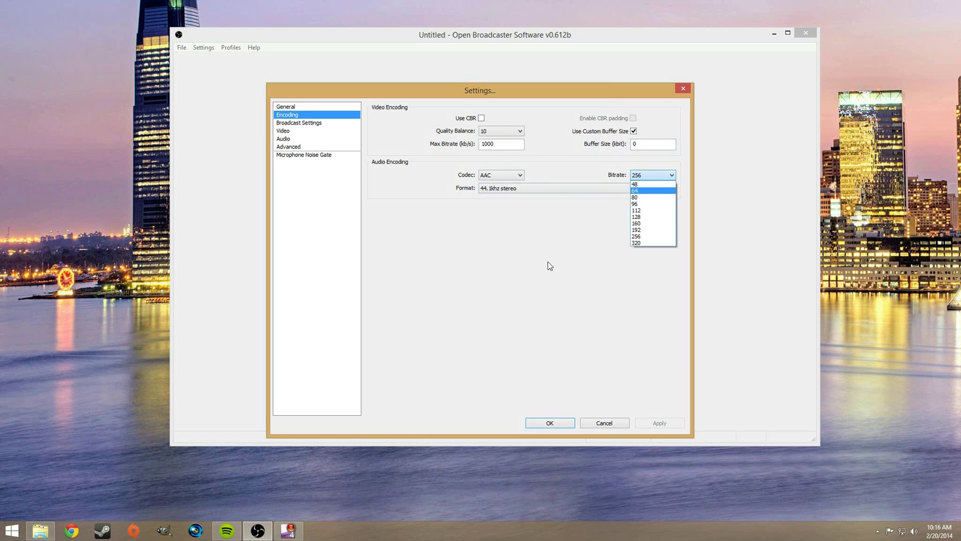
{"action": "left_click", "coordinate": [522, 221]}
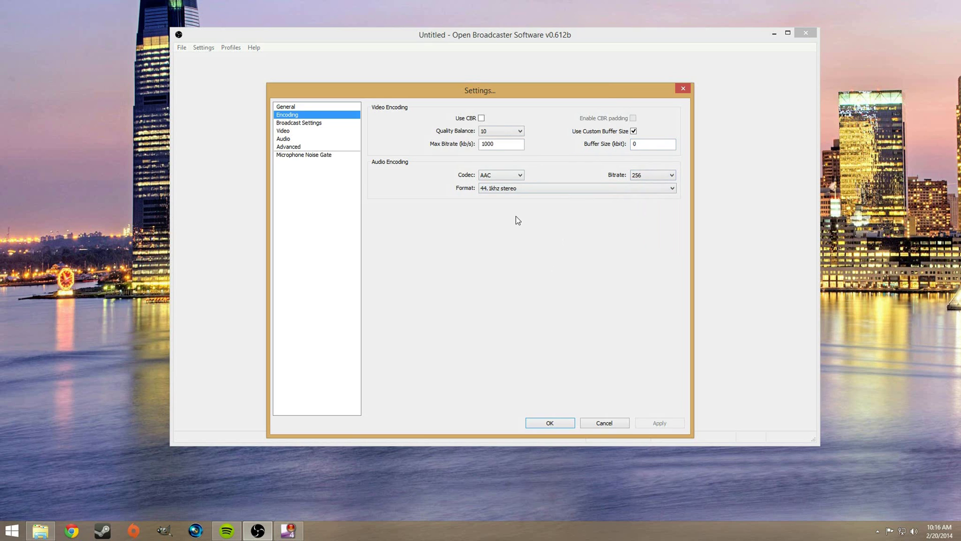
{"action": "left_click", "coordinate": [340, 124]}
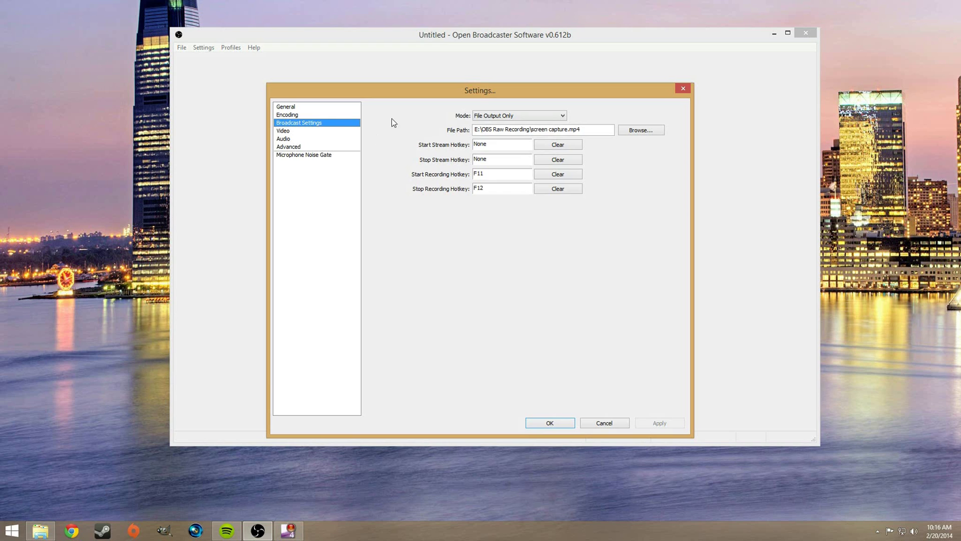
Set output mode to File Output Only, saving to E:\OBS Raw Recording\screen capture.mp4
{"action": "left_click", "coordinate": [535, 116]}
{"action": "left_click", "coordinate": [512, 124]}
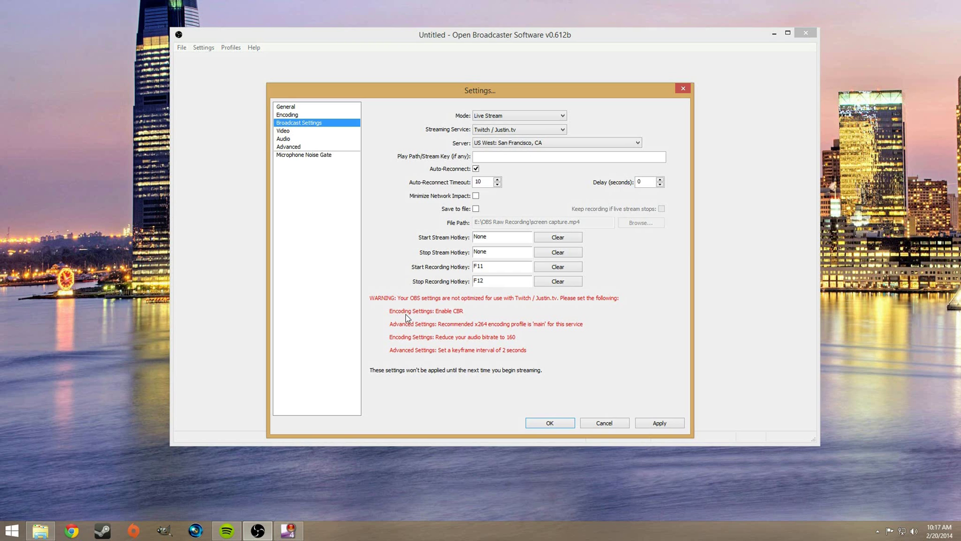
{"action": "left_click", "coordinate": [531, 116]}
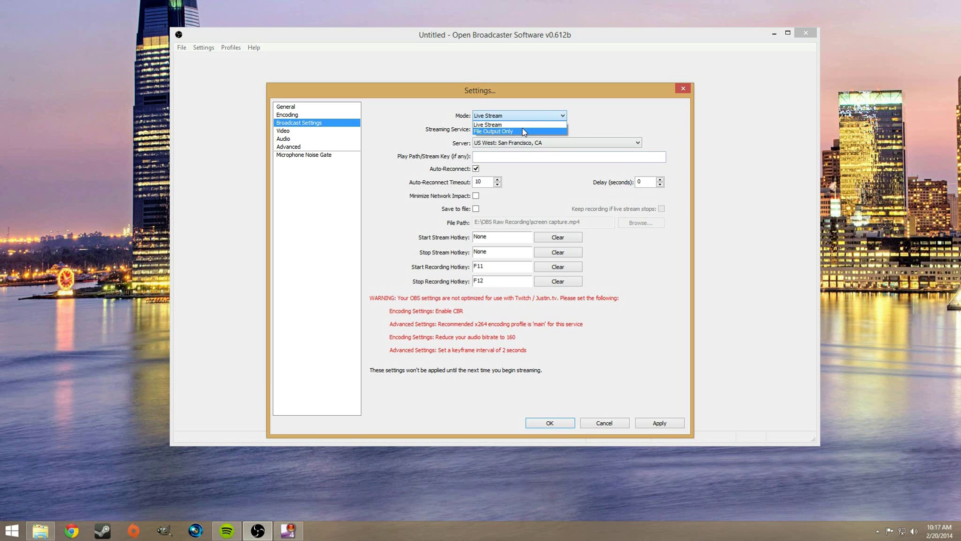
{"action": "left_click", "coordinate": [514, 131]}
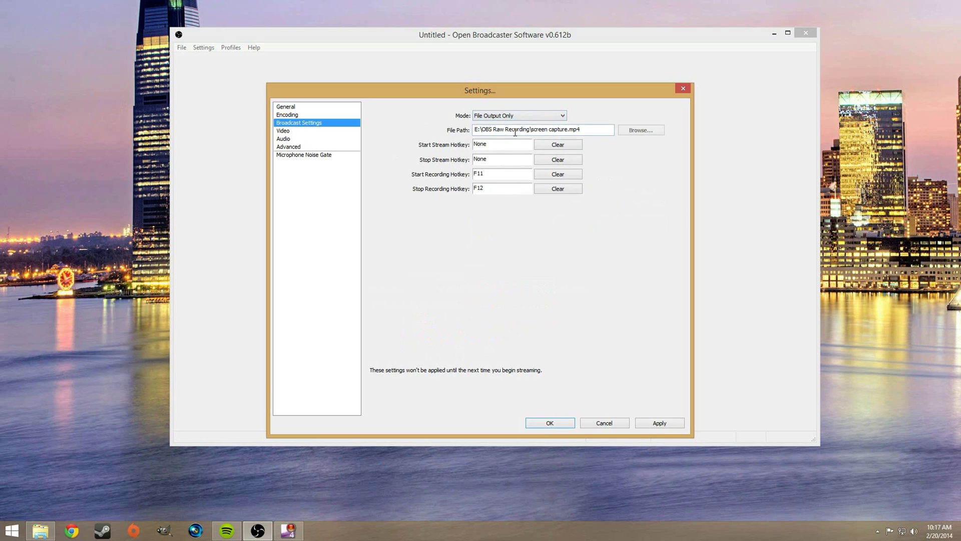
{"action": "left_click", "coordinate": [628, 132]}
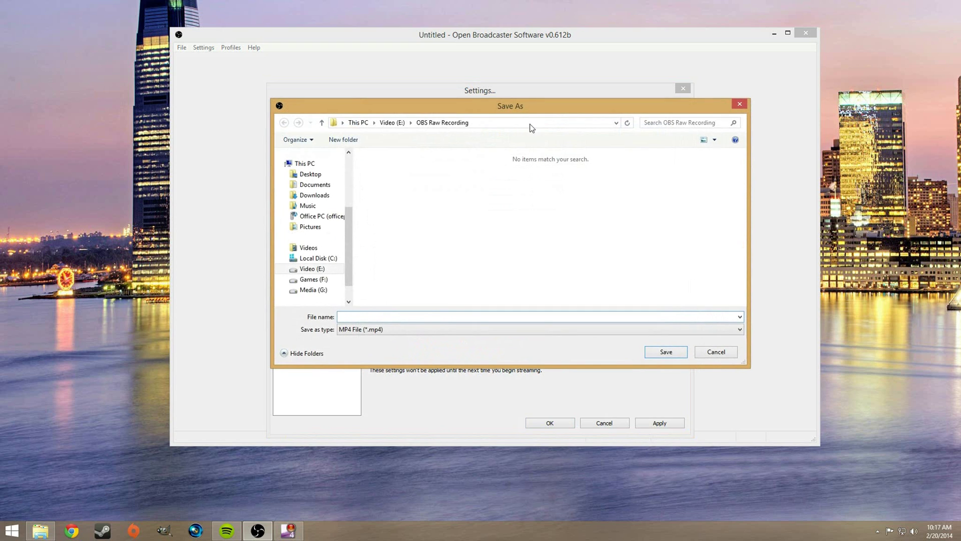
{"action": "left_click", "coordinate": [739, 104]}
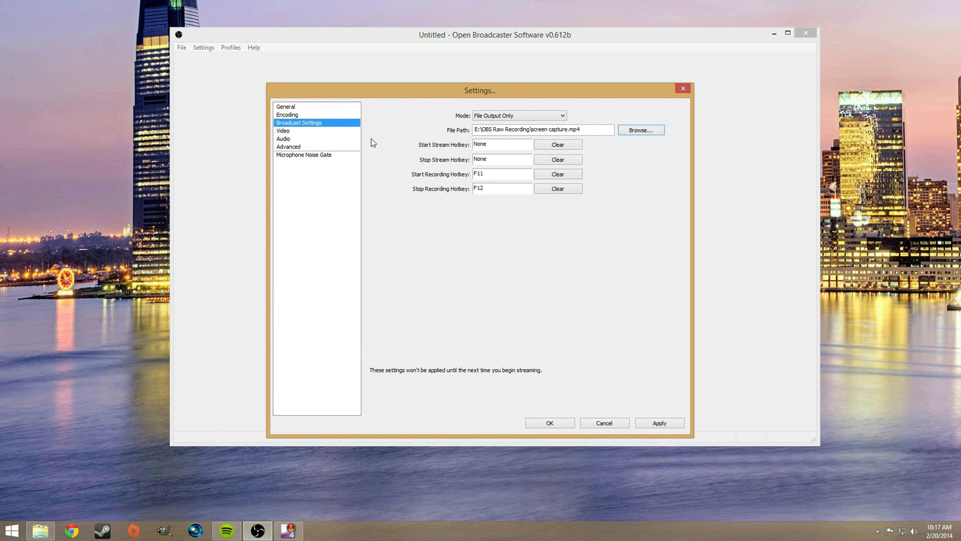
{"action": "left_click", "coordinate": [307, 131]}
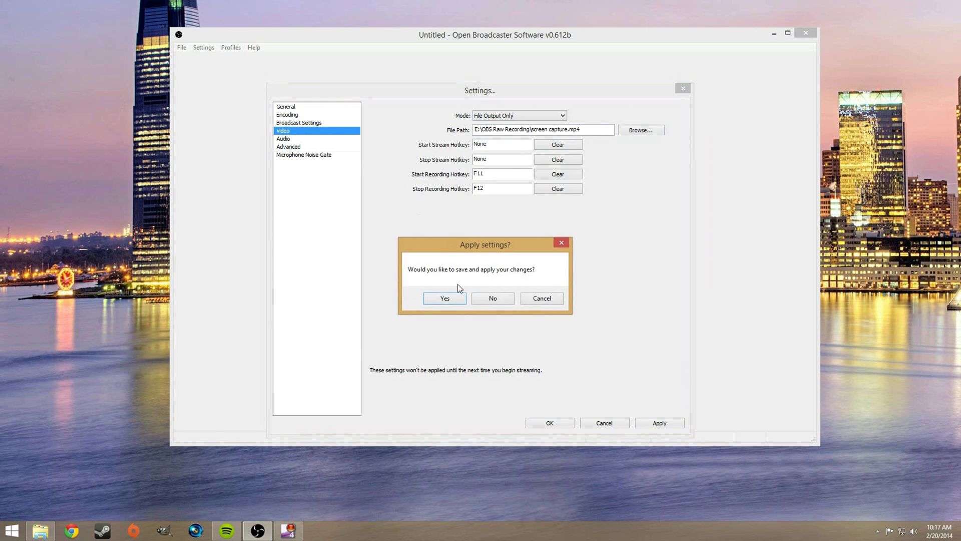
Apply the broadcast changes and keep Resolution Downscale at None (1920x1080)
{"action": "left_click", "coordinate": [444, 298]}
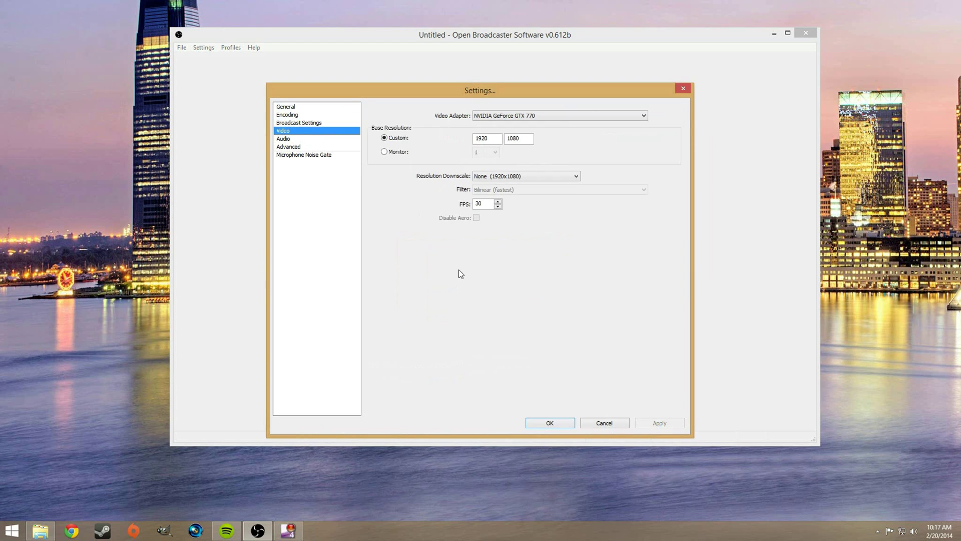
{"action": "left_click", "coordinate": [534, 176]}
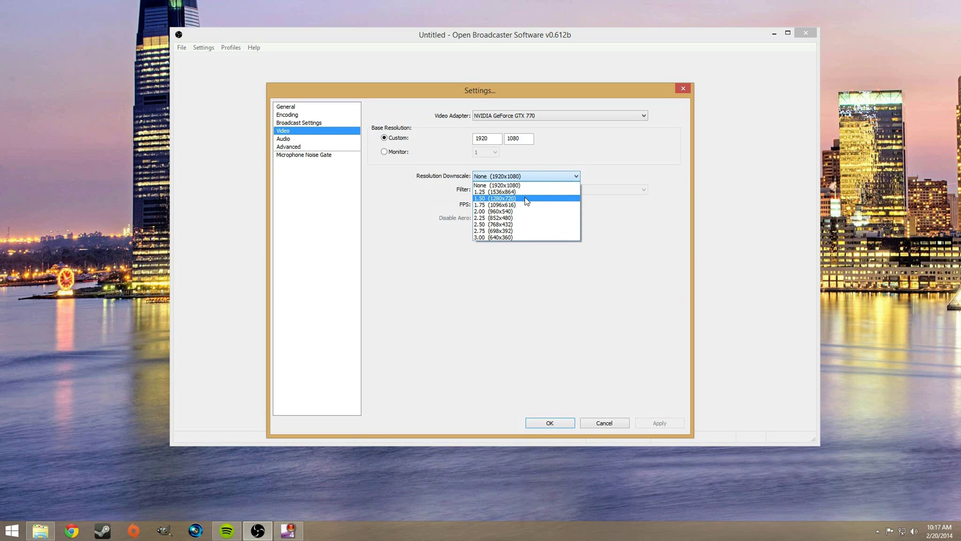
{"action": "left_click", "coordinate": [512, 185]}
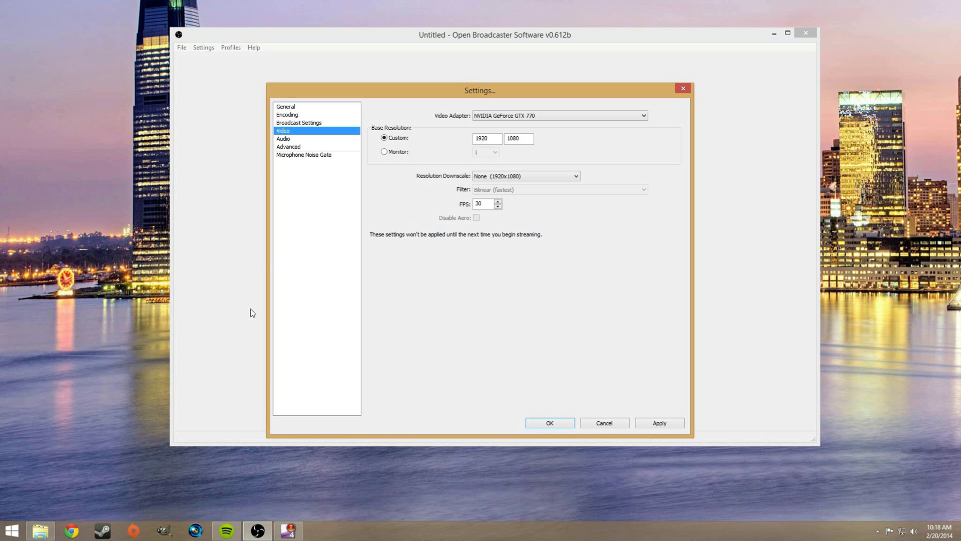
Apply video settings and choose the Mbox 2 Line 1/2 input as microphone, keeping Default desktop audio
{"action": "left_click", "coordinate": [671, 426]}
{"action": "left_click", "coordinate": [284, 141]}
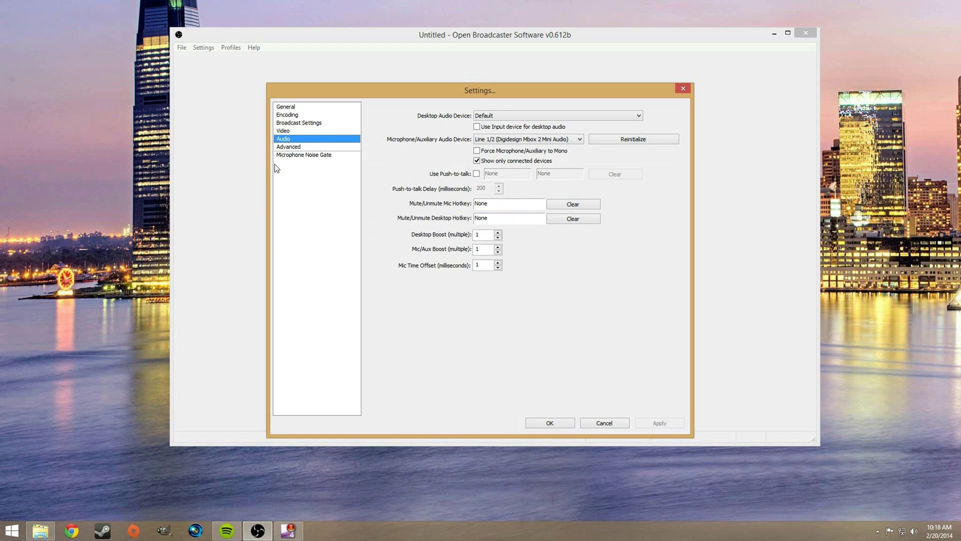
{"action": "left_click", "coordinate": [530, 140]}
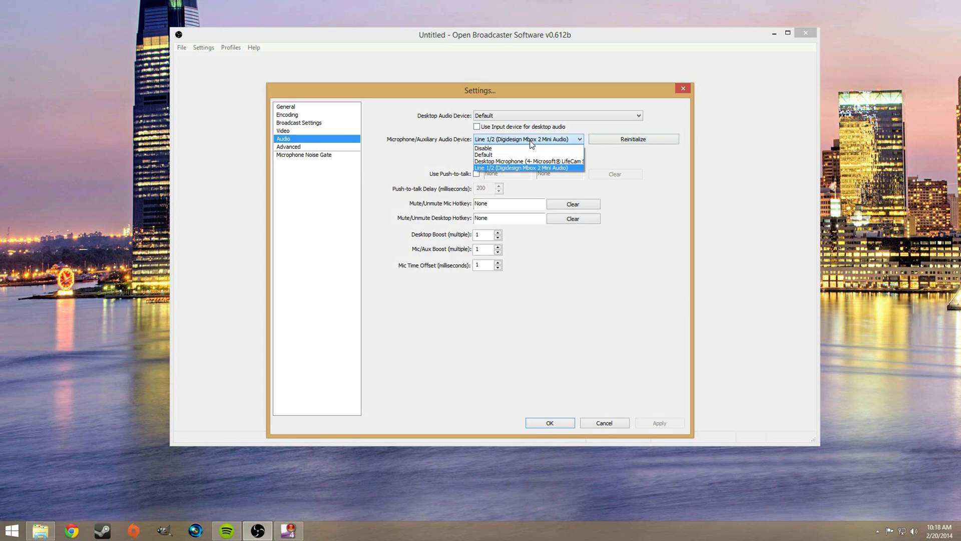
{"action": "left_click", "coordinate": [507, 170]}
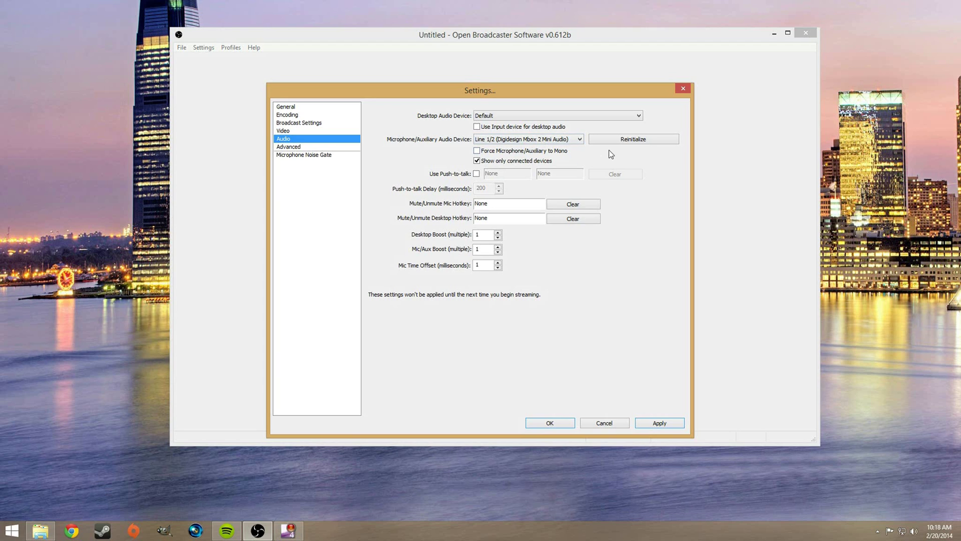
{"action": "left_click", "coordinate": [522, 114]}
{"action": "left_click", "coordinate": [520, 114]}
Set Mic Time Offset to 1, apply, and show the Advanced settings
{"action": "double_click", "coordinate": [498, 267]}
{"action": "left_click", "coordinate": [498, 262]}
{"action": "left_click", "coordinate": [658, 424]}
{"action": "left_click", "coordinate": [319, 146]}
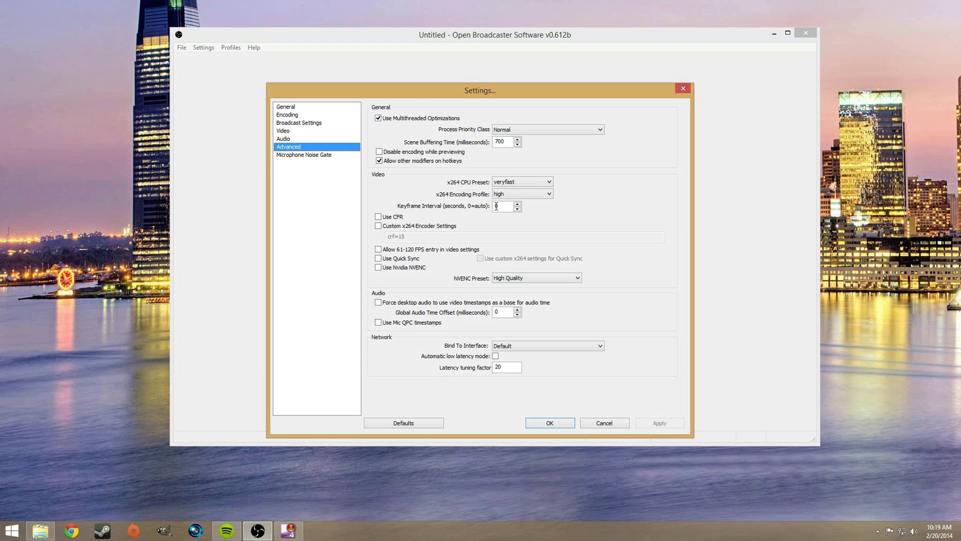
Check Use CFR and enable Custom x264 Encoder Settings with crf=15 on the Advanced page
{"action": "left_click", "coordinate": [379, 217]}
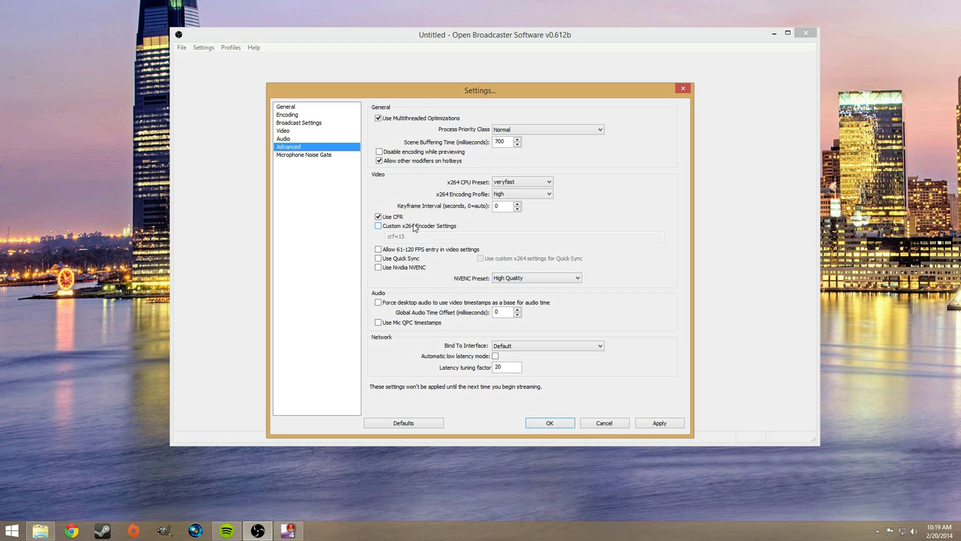
{"action": "left_click", "coordinate": [414, 228]}
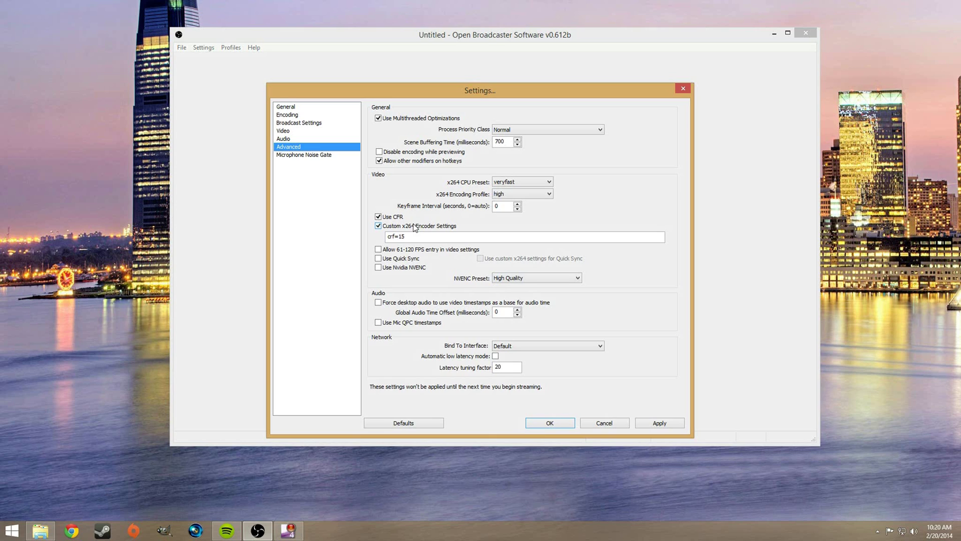
Apply and close settings, re-check Monitor Capture, then record a roughly 5-second test clip
{"action": "left_click", "coordinate": [673, 423]}
{"action": "left_click", "coordinate": [550, 424]}
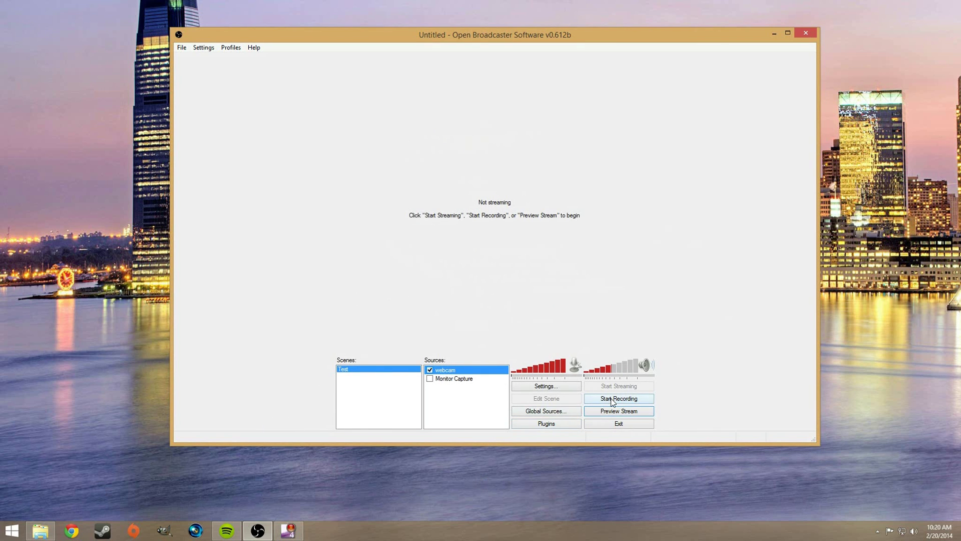
{"action": "left_click", "coordinate": [429, 378]}
{"action": "left_click", "coordinate": [613, 401]}
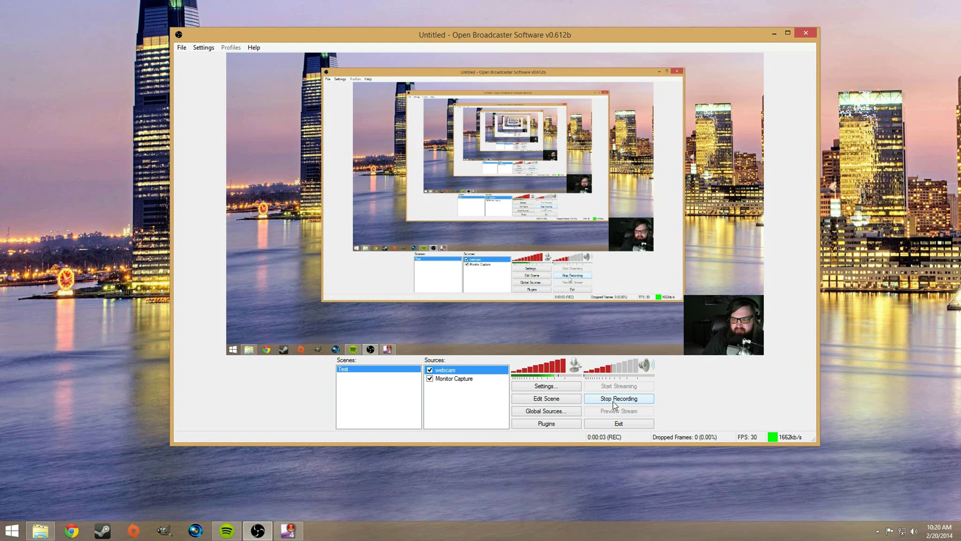
{"action": "left_click", "coordinate": [648, 399]}
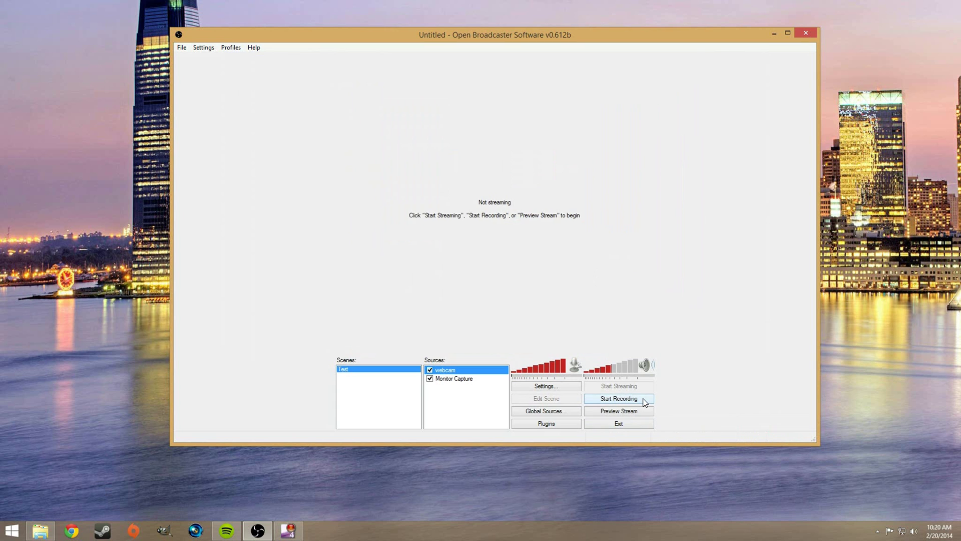